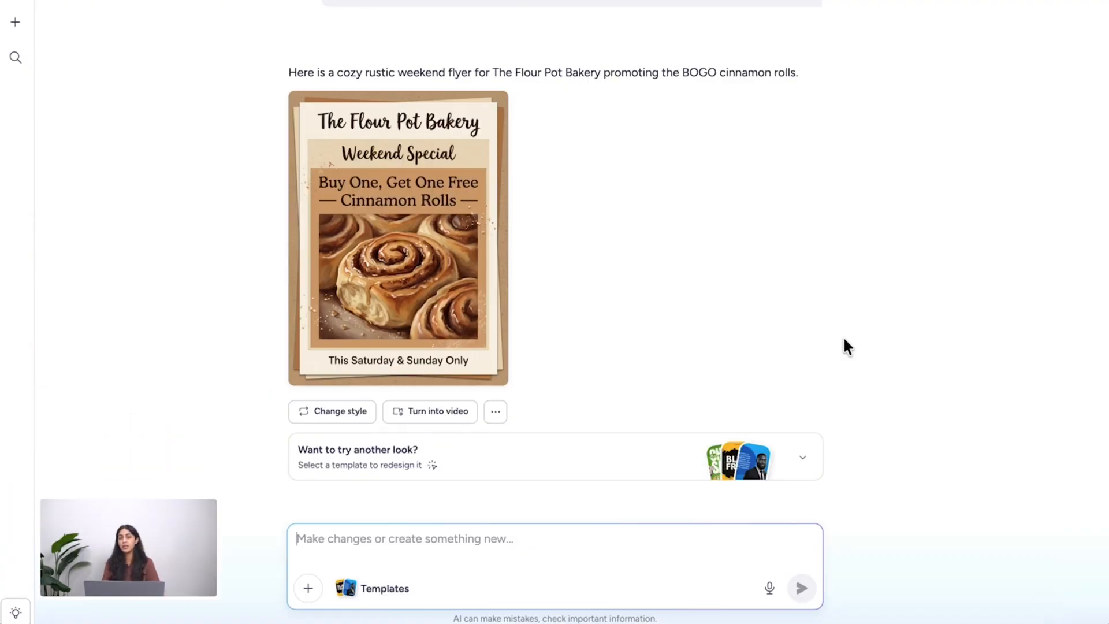
- Attach the pink cupcake "Bake Sale" template from the bakery flyer templates and send the request "Use this design"
left_click(802, 458)
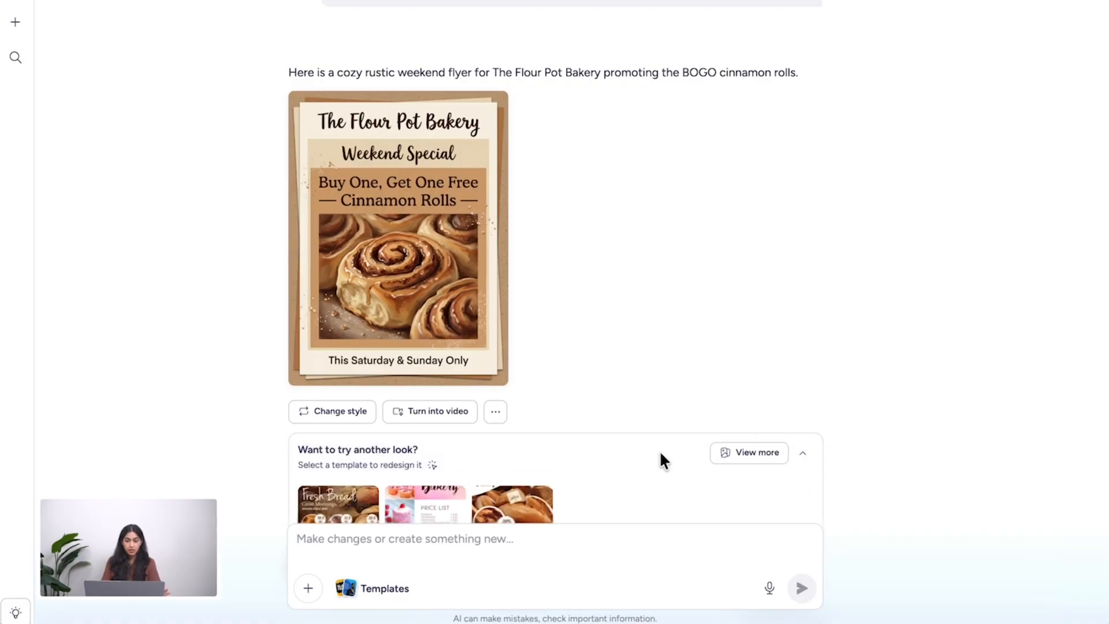
left_click(748, 306)
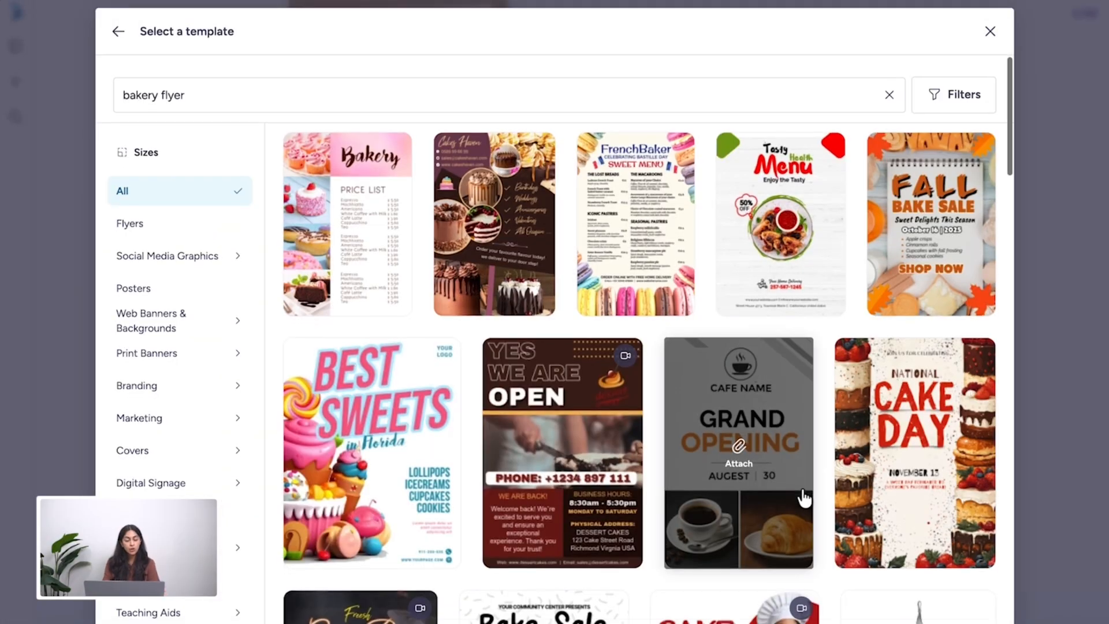
scroll(804, 498, "down", 5)
scroll(802, 583, "down", 7)
scroll(801, 579, "down", 15)
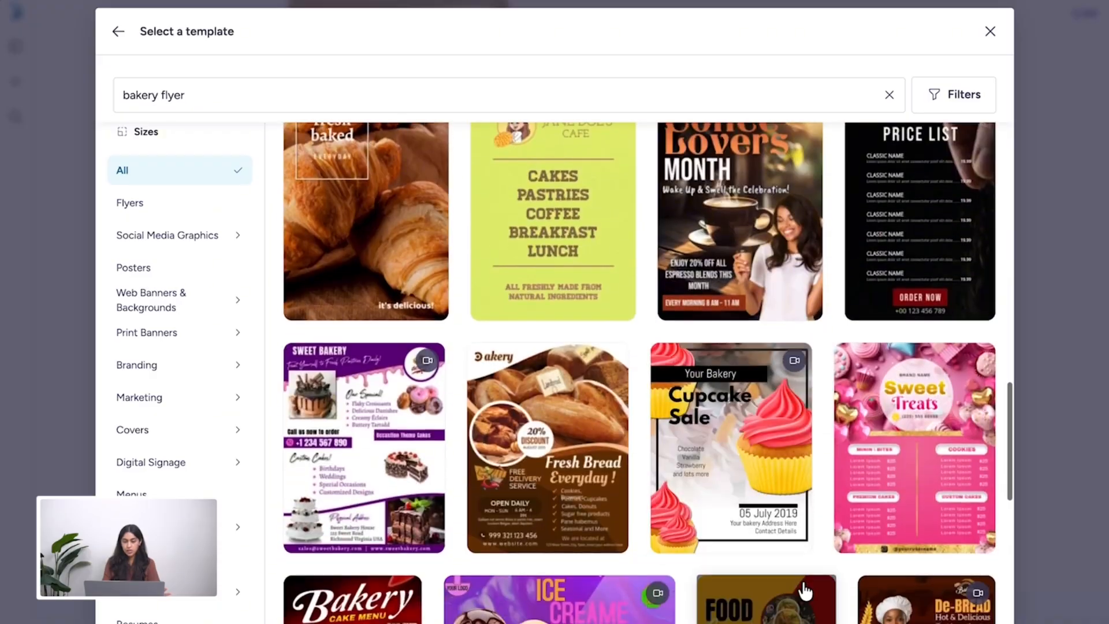
scroll(805, 589, "up", 15)
scroll(805, 589, "down", 8)
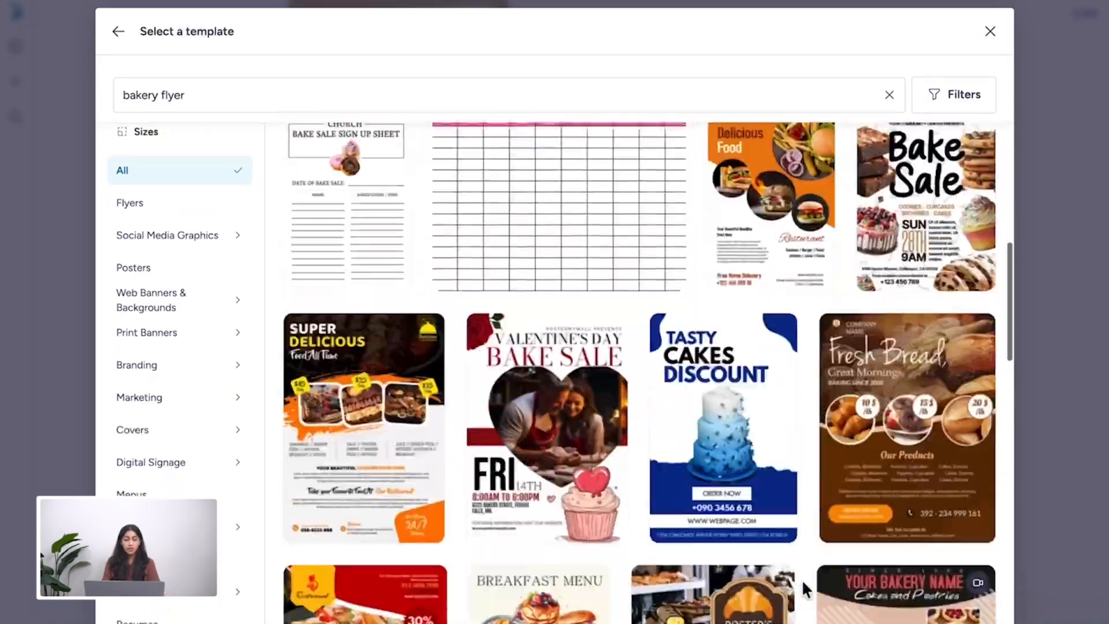
scroll(803, 583, "down", 15)
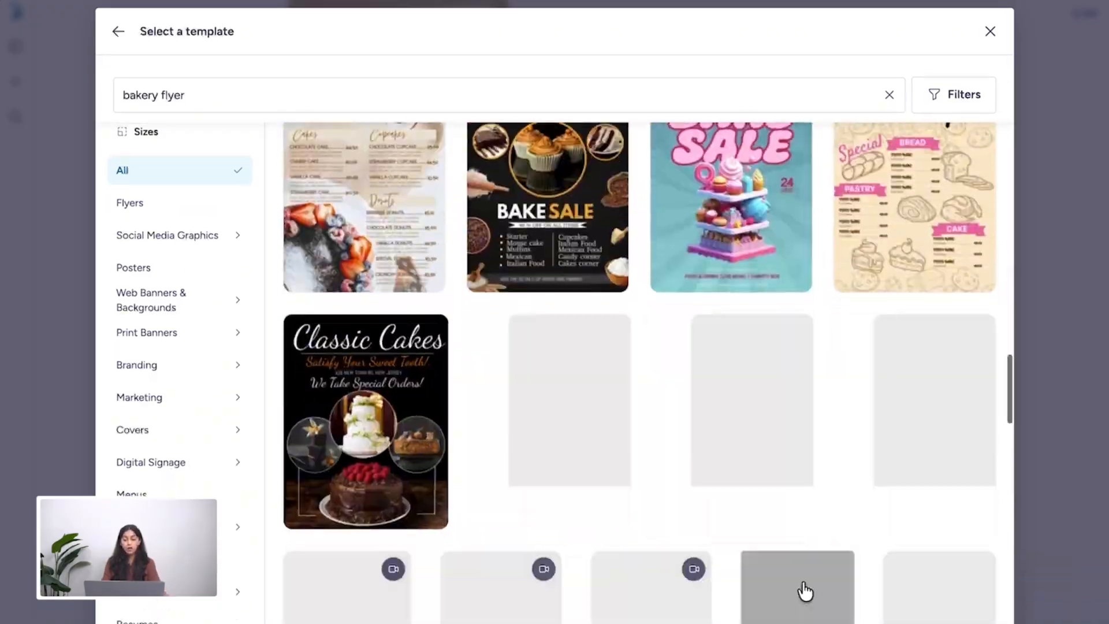
scroll(804, 590, "down", 10)
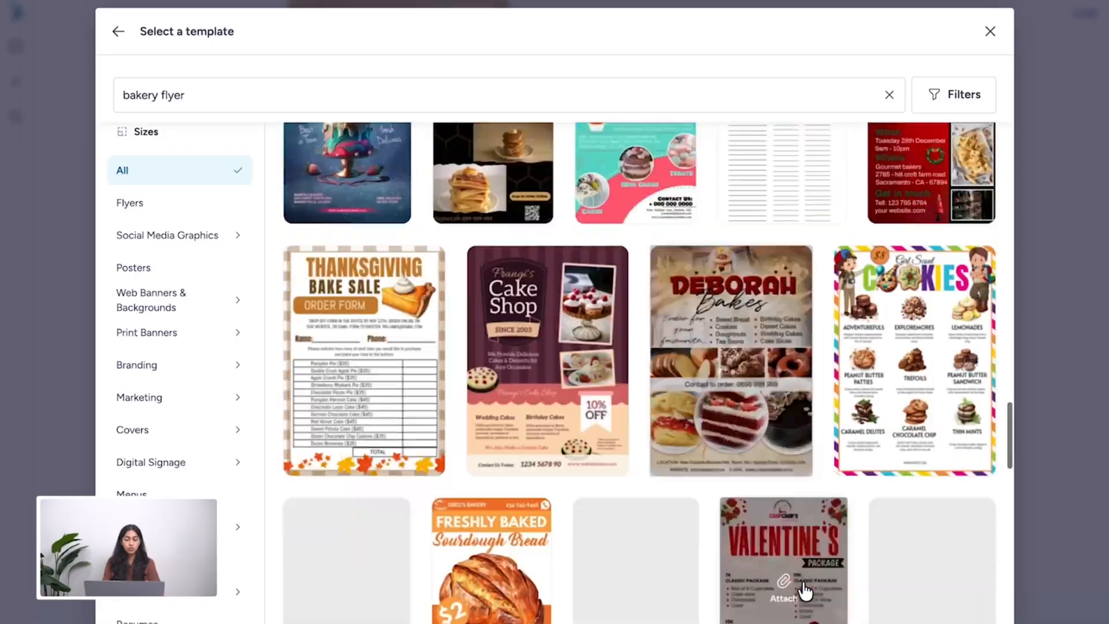
scroll(804, 591, "up", 5)
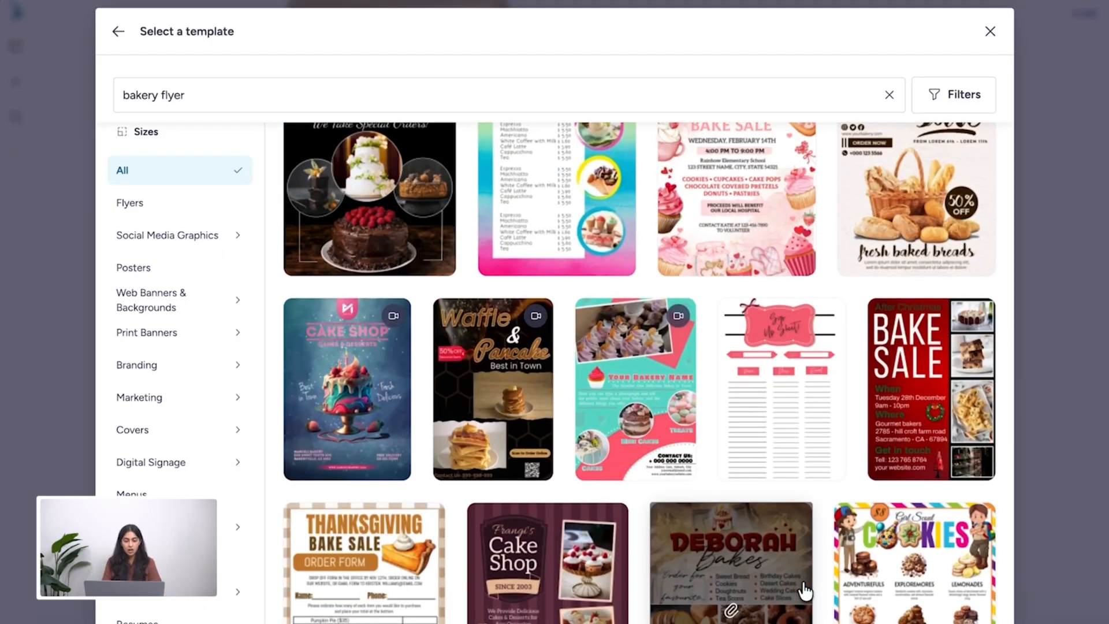
scroll(804, 591, "down", 7)
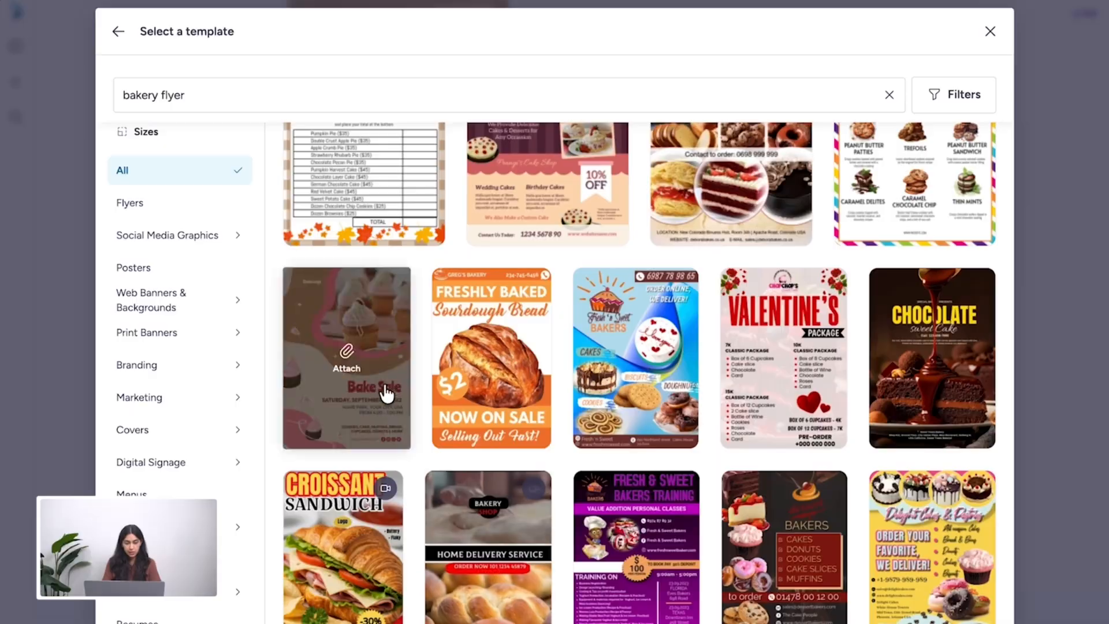
left_click(386, 394)
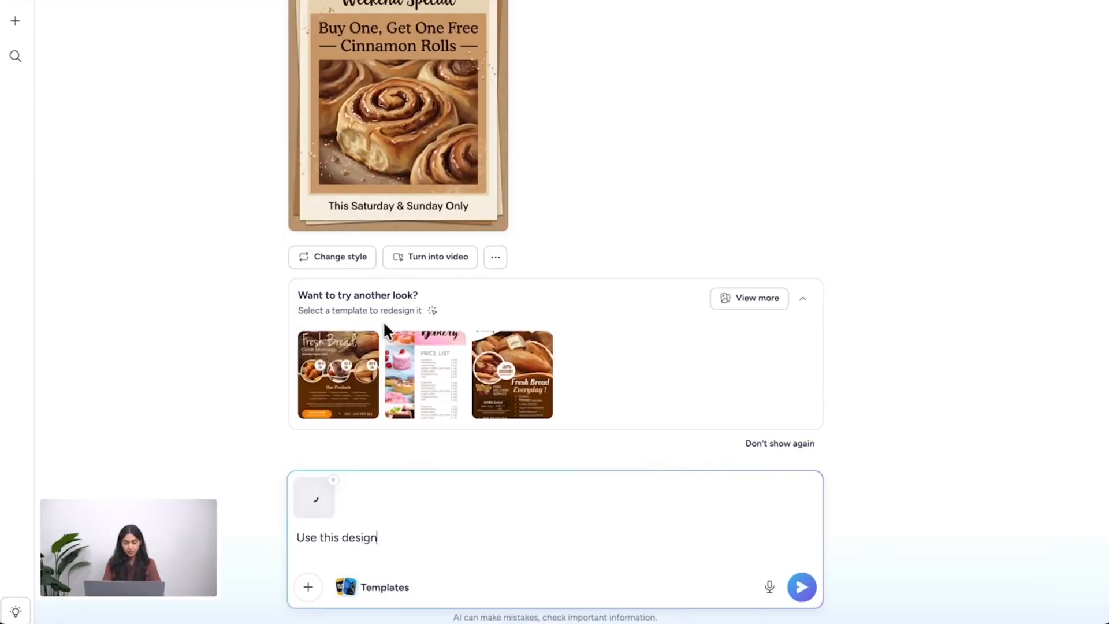
left_click(808, 592)
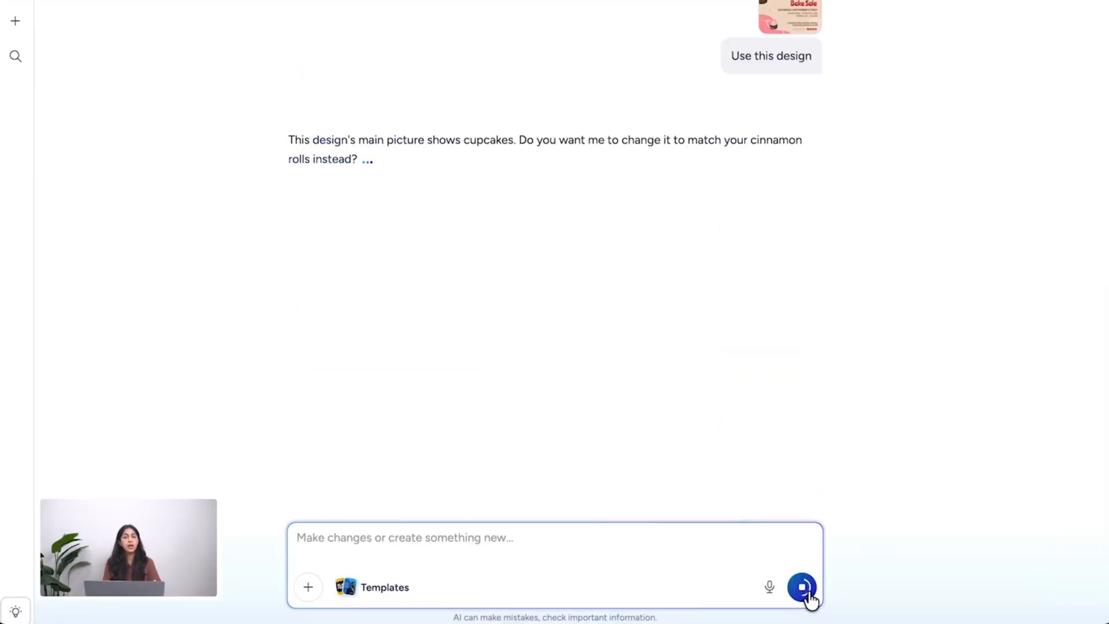
- Answer "Yes" to replacing the cupcake picture with cinnamon rolls, and preview the updated flyer at full size
type("Yes")
key("Return")
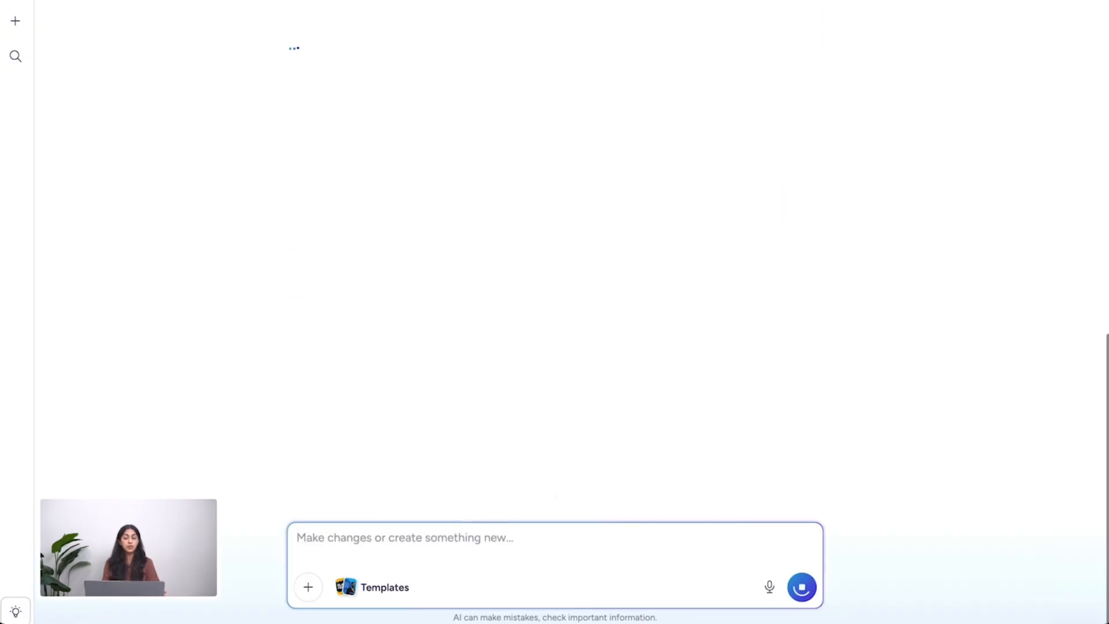
scroll(734, 367, "up", 4)
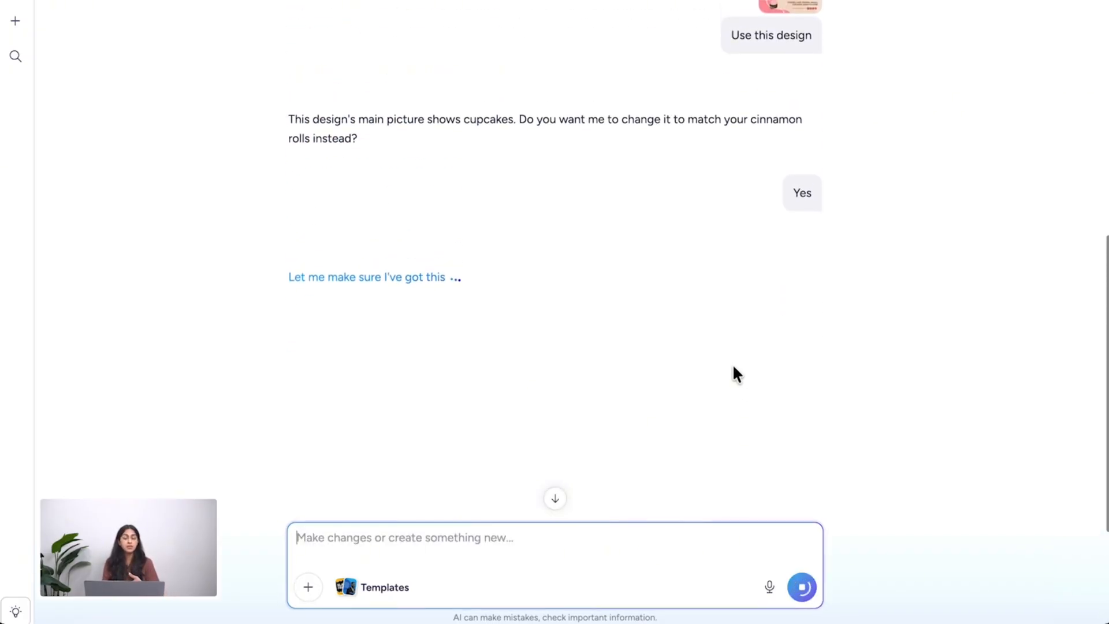
scroll(734, 367, "down", 1)
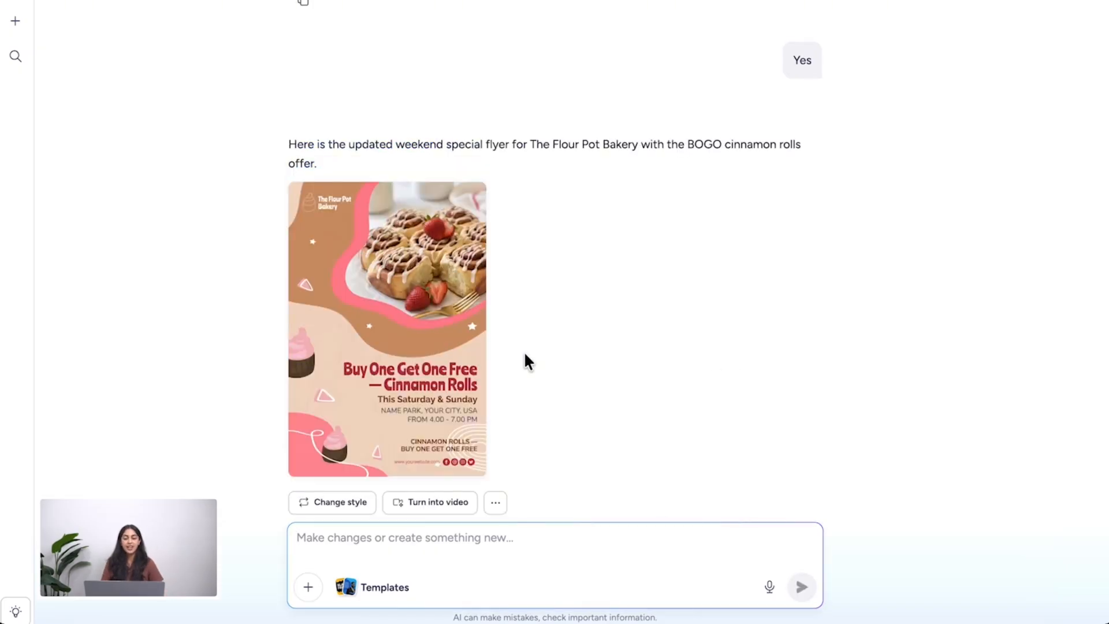
left_click(352, 339)
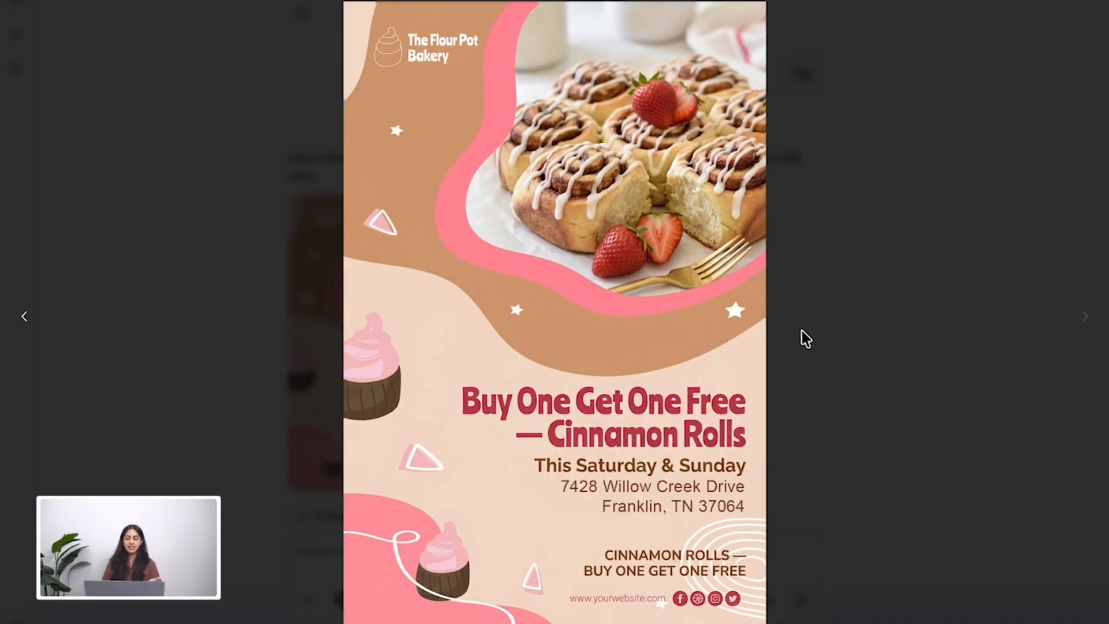
left_click(802, 330)
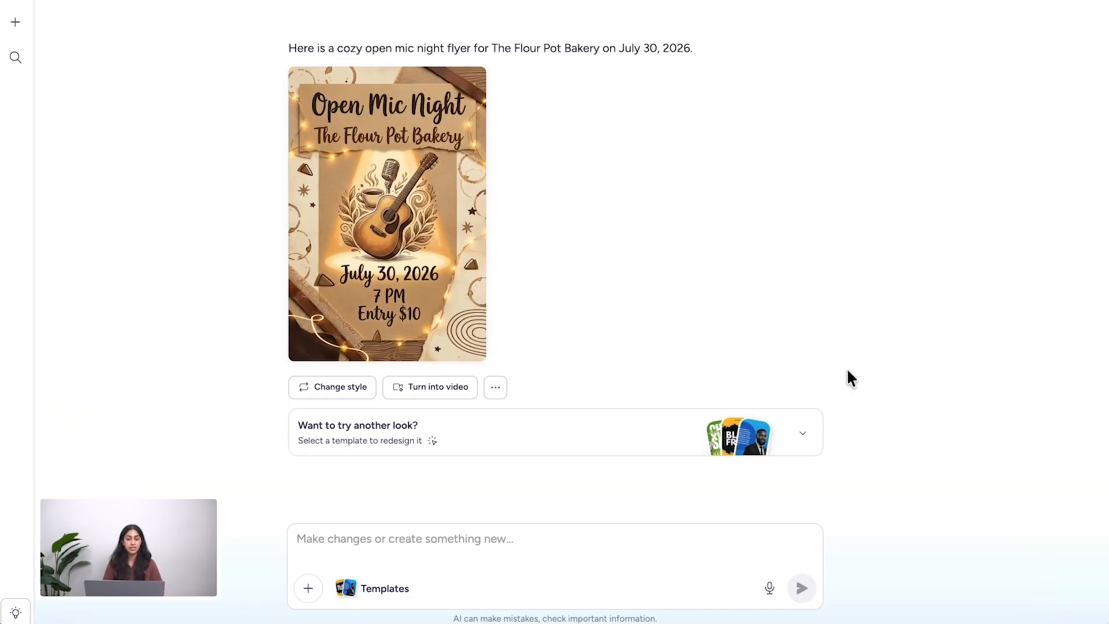
- Restyle the Open Mic Night flyer in the Minimalist design style and preview it at full size
left_click(356, 392)
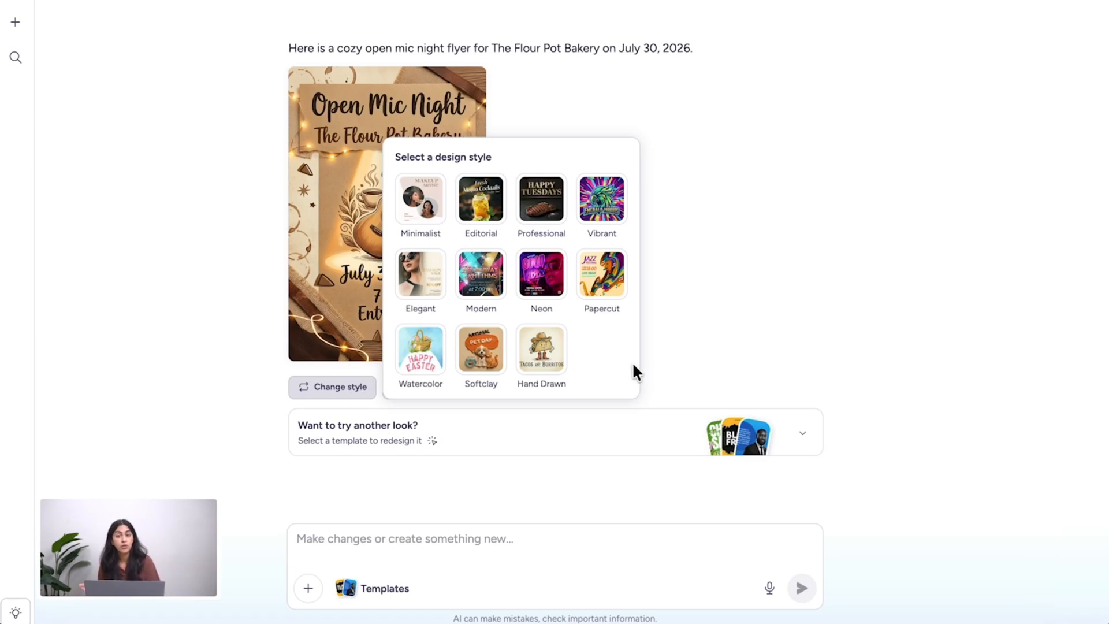
left_click(420, 210)
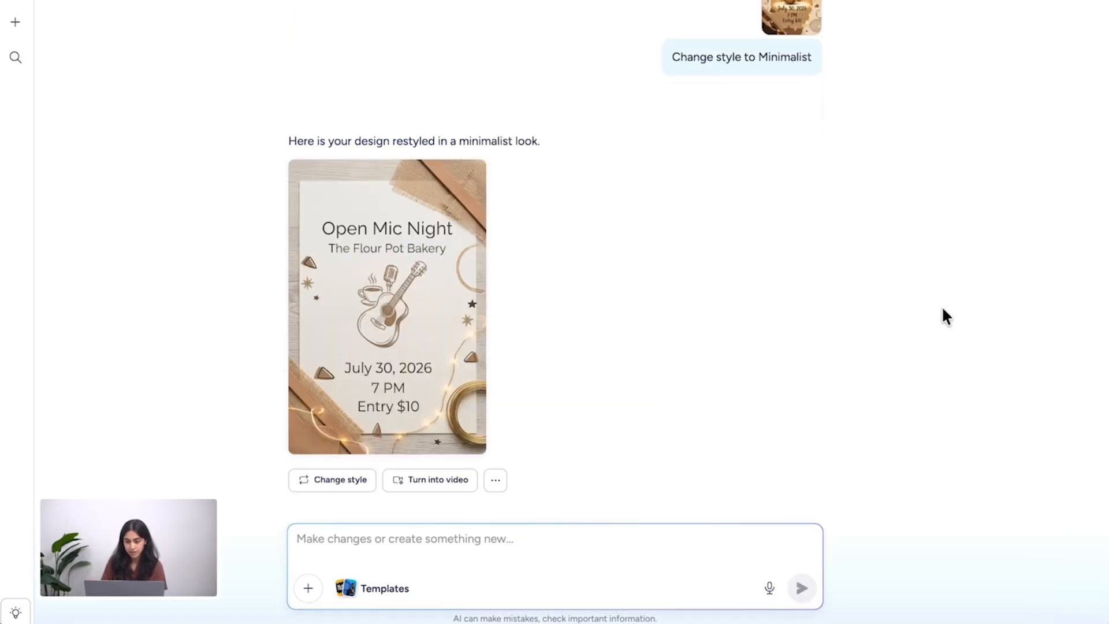
mouse_move(468, 426)
left_click(463, 387)
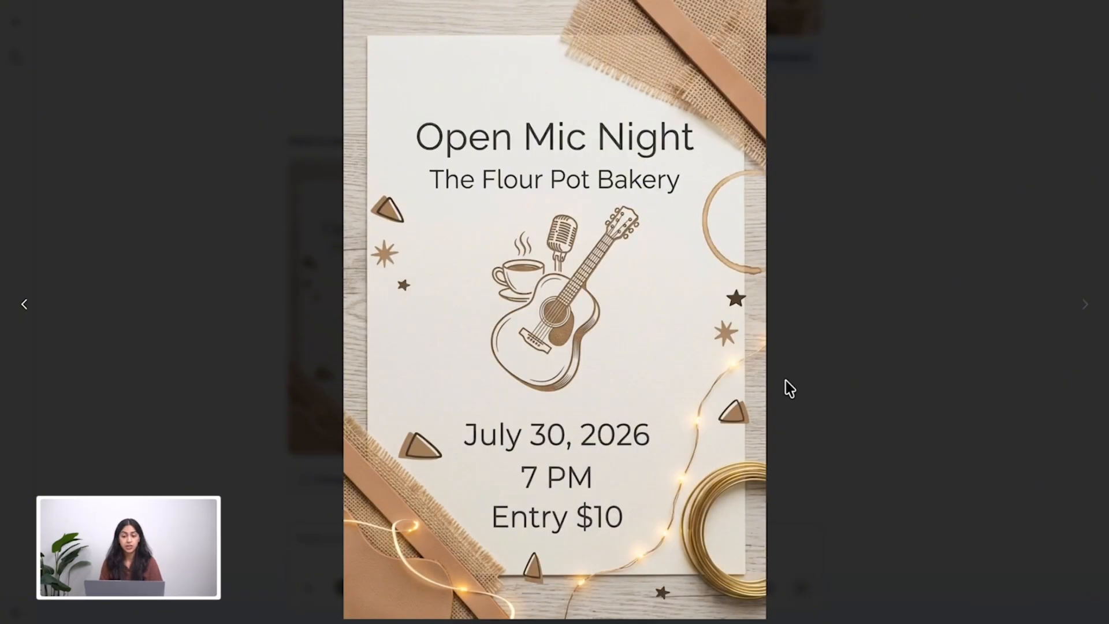
left_click(820, 396)
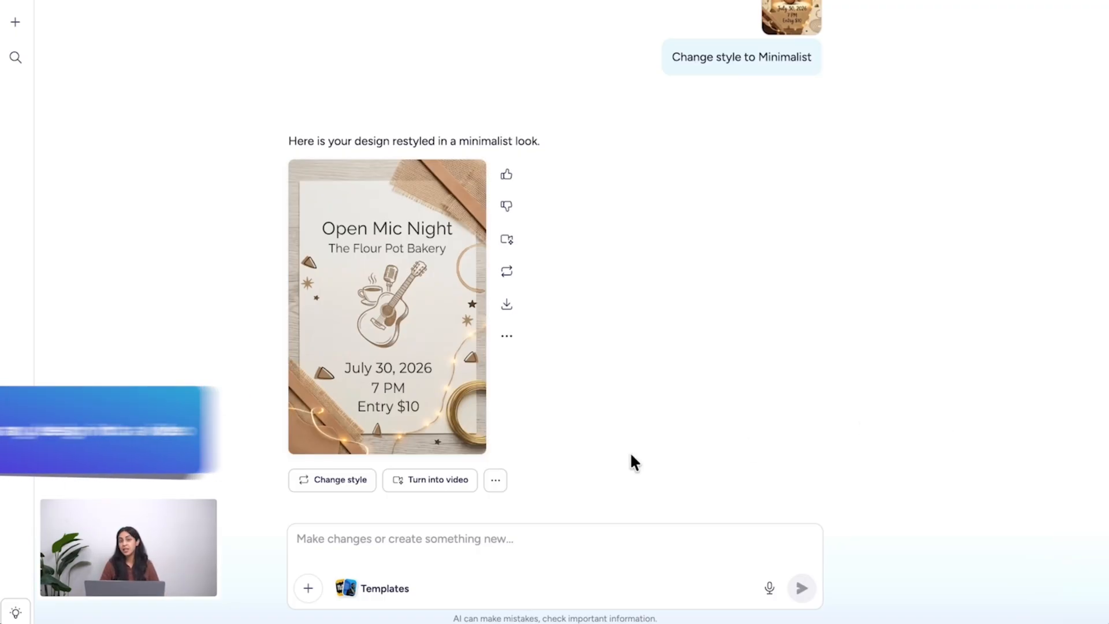
- Turn the minimalist Open Mic Night flyer into a video and review the clip and its video settings
left_click(439, 481)
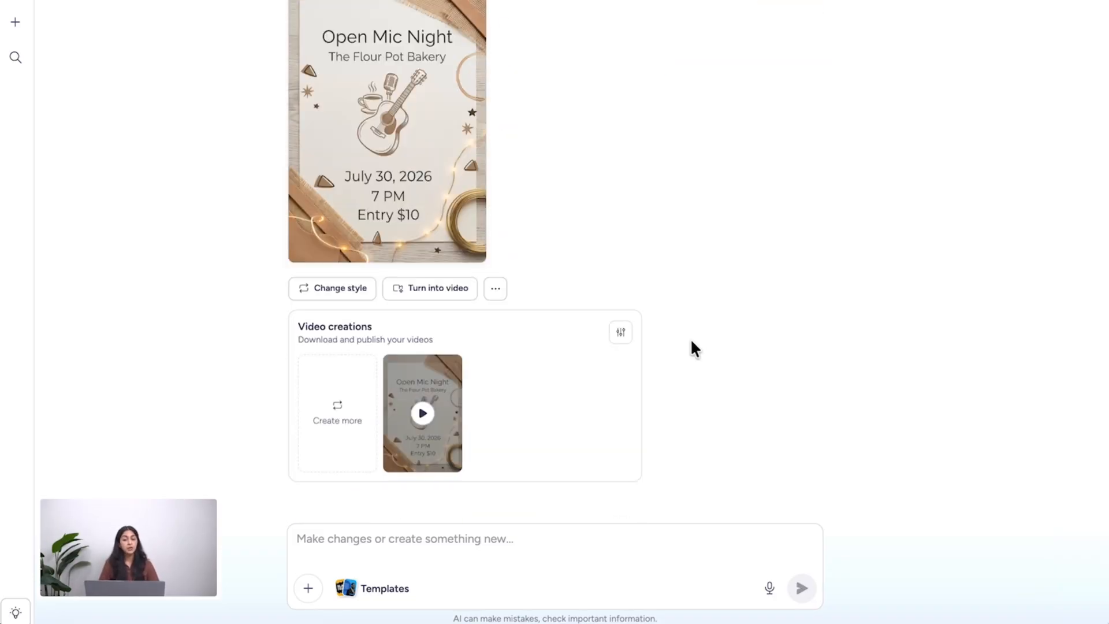
left_click(423, 412)
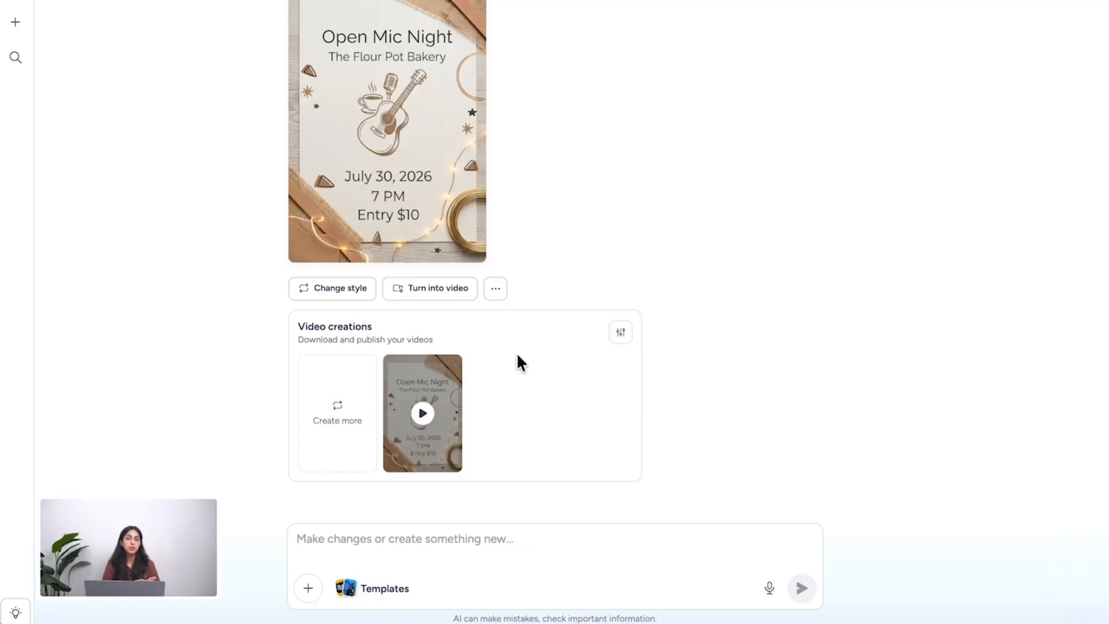
left_click(619, 339)
left_click(421, 394)
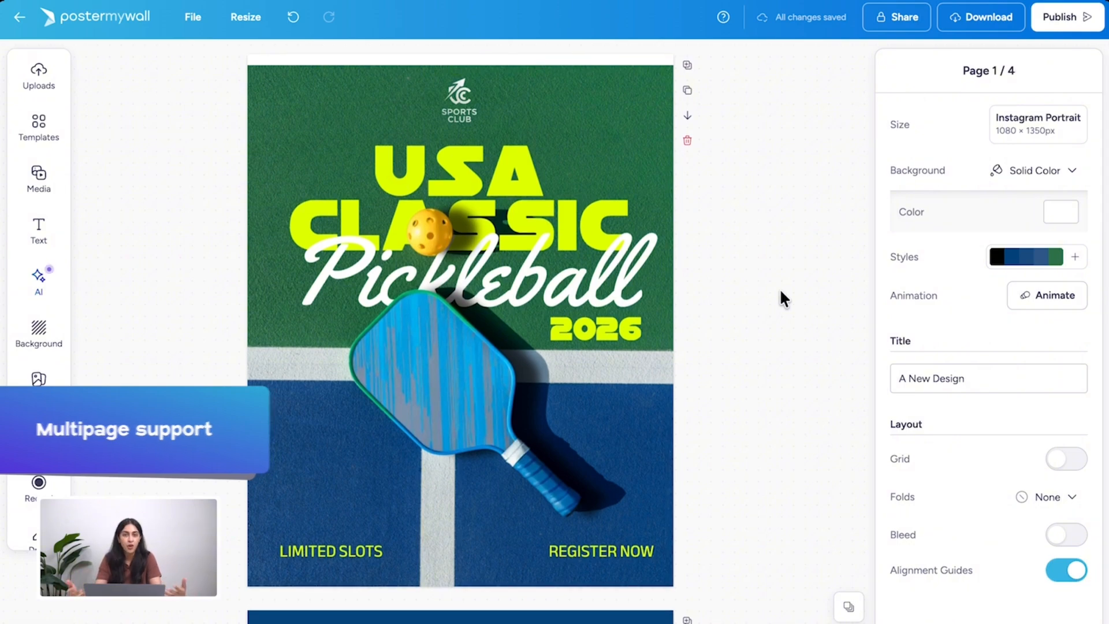
- Duplicate the yellow pickleball on the first page and place the copy beside "DAY 1" on the Schedule page
scroll(780, 291, "down", 4)
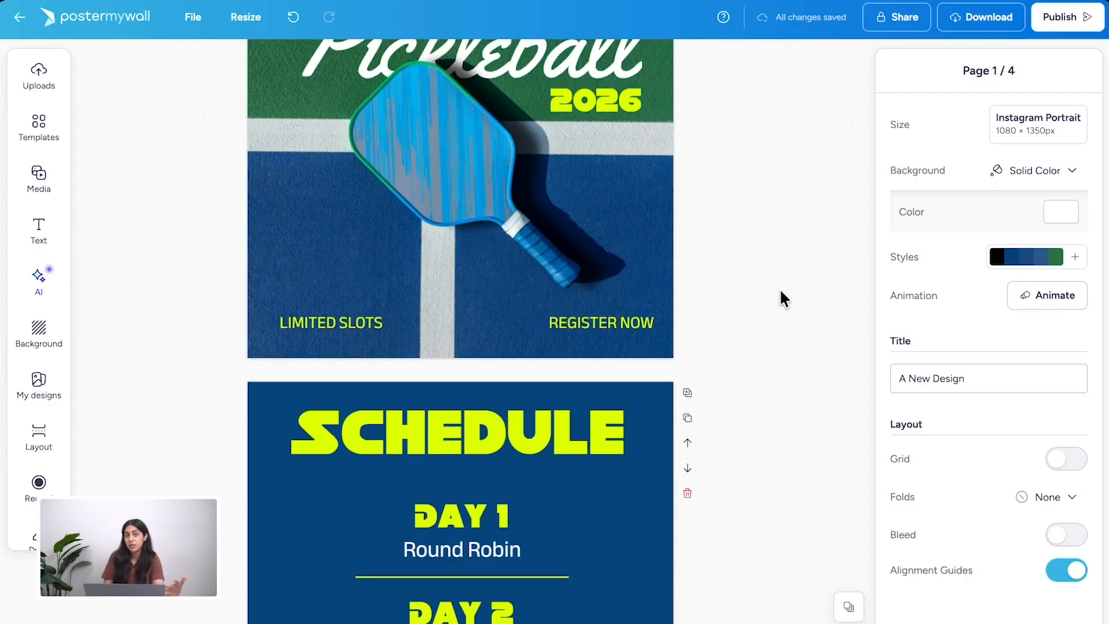
scroll(779, 288, "up", 3)
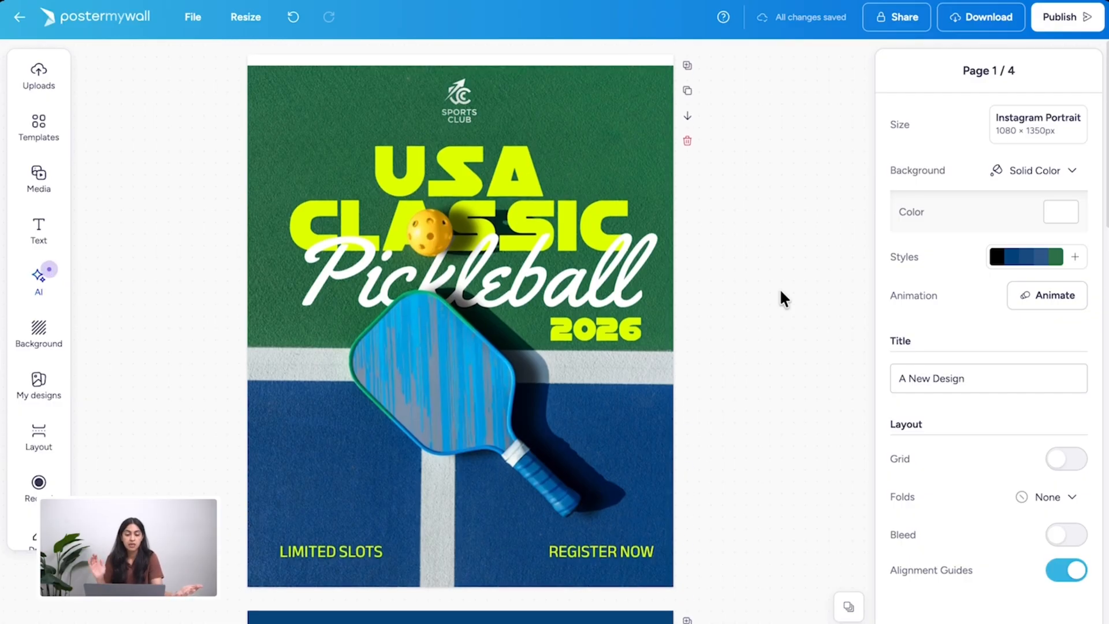
left_click(455, 168)
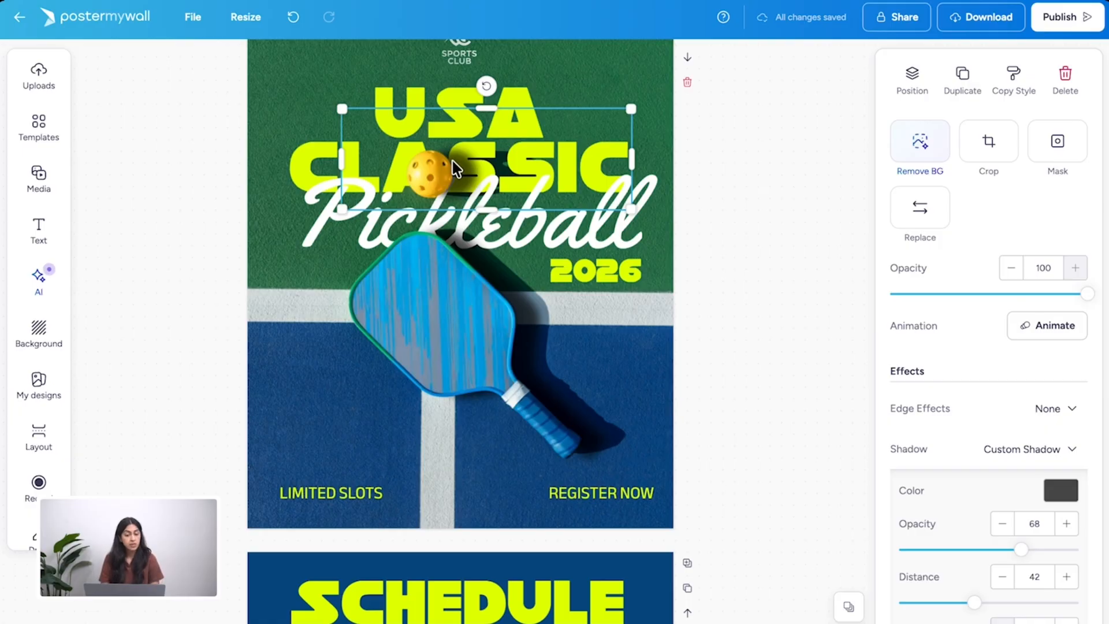
key("ctrl+d")
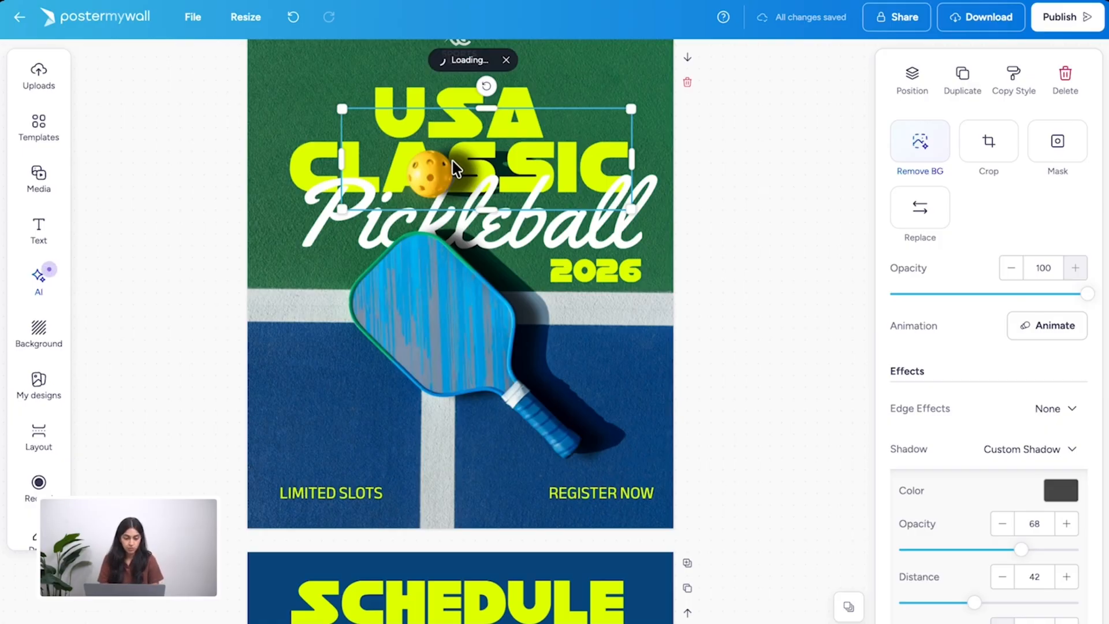
left_click_drag(456, 167, 365, 417)
scroll(365, 417, "down", 2)
left_click_drag(372, 269, 367, 532)
scroll(702, 492, "down", 5)
left_click_drag(265, 302, 230, 376)
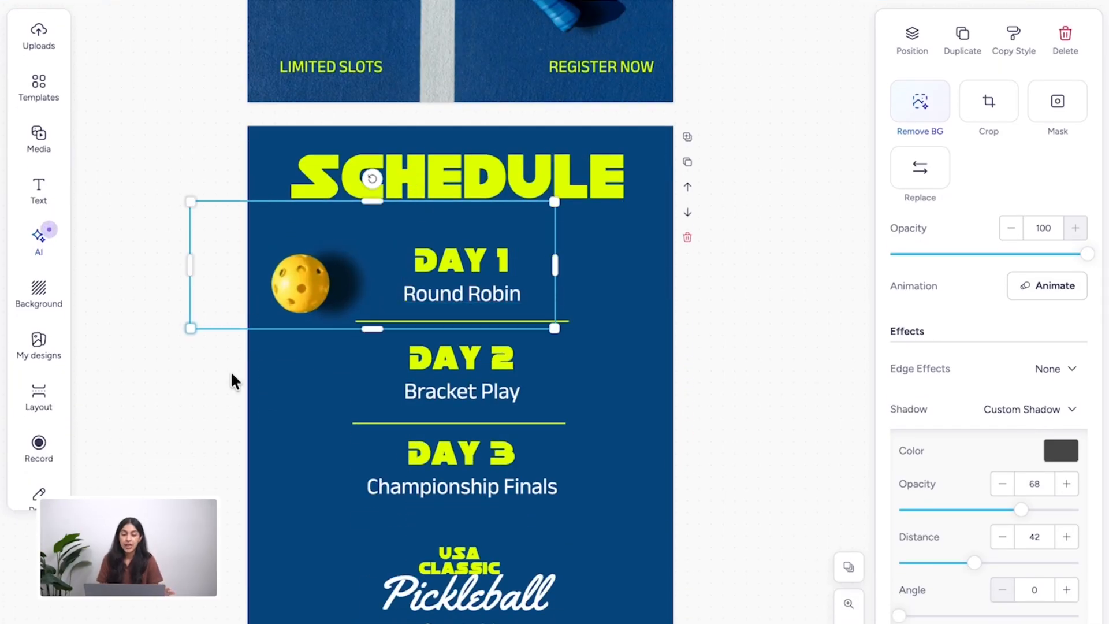
left_click_drag(230, 376, 231, 376)
- Duplicate the ball on the Schedule page and place the second copy near the page's lower right corner
key("ctrl+d")
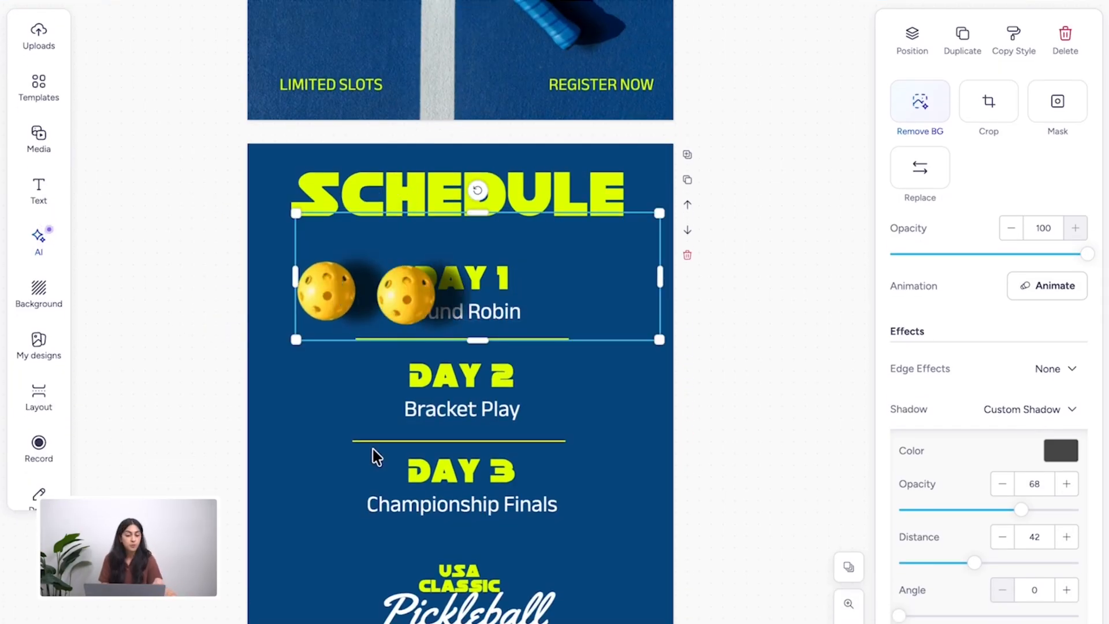
left_click_drag(411, 283, 607, 539)
left_click(732, 455)
scroll(732, 454, "up", 7)
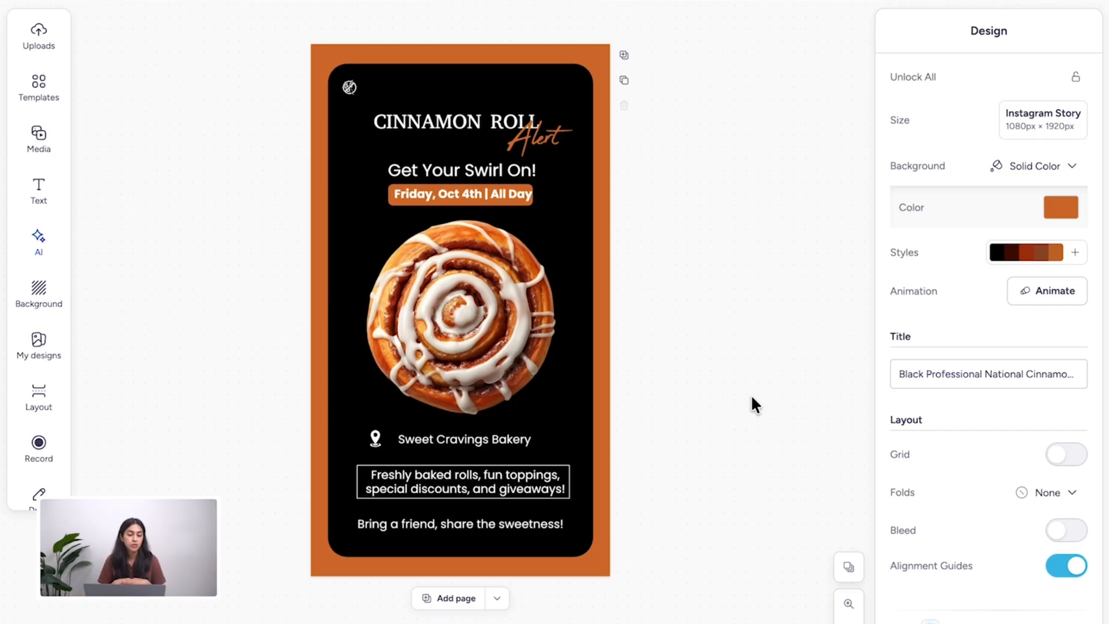
- Generate an AI video from "A video of cinnamon rolls with a rustic, warm aesthetic. Background is a busy Saturday morning bakery vibe, and upbeat but cozy feel."
left_click(39, 241)
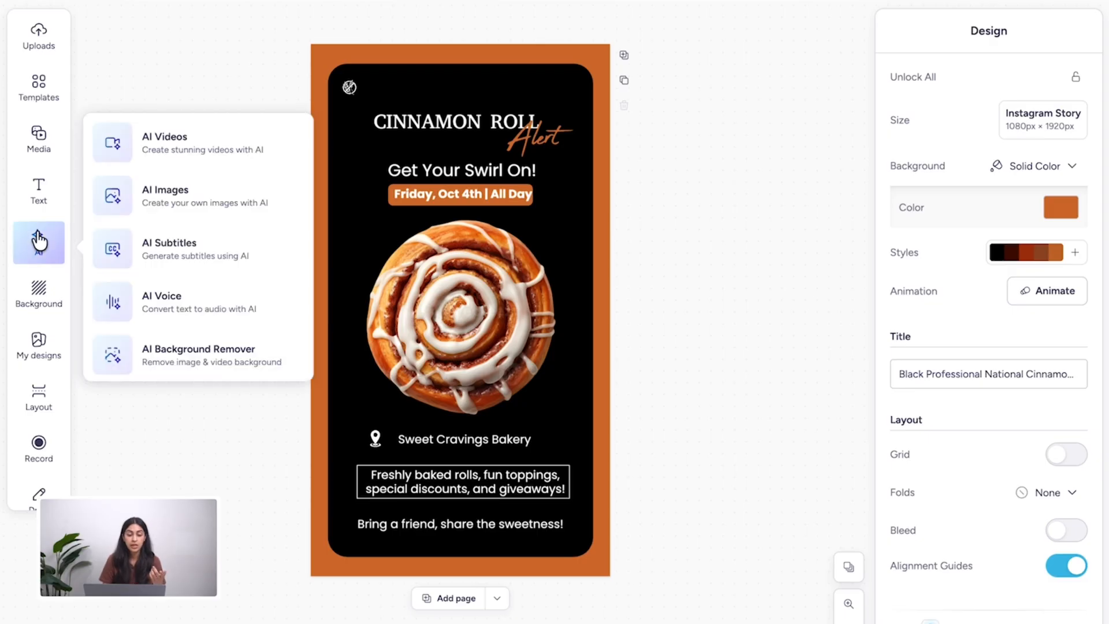
left_click(203, 140)
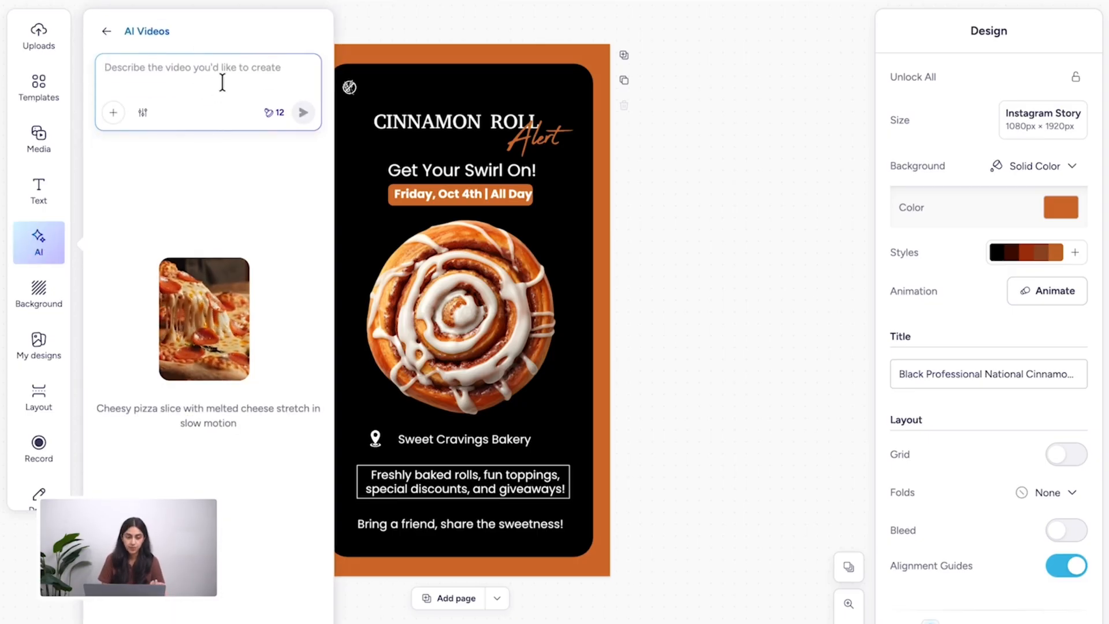
type("A video of cinnamon rolls with a  rustic, warm aesthetic. Background is a busy Saturday morning bakery vibe, and upbeat but cozy feel.")
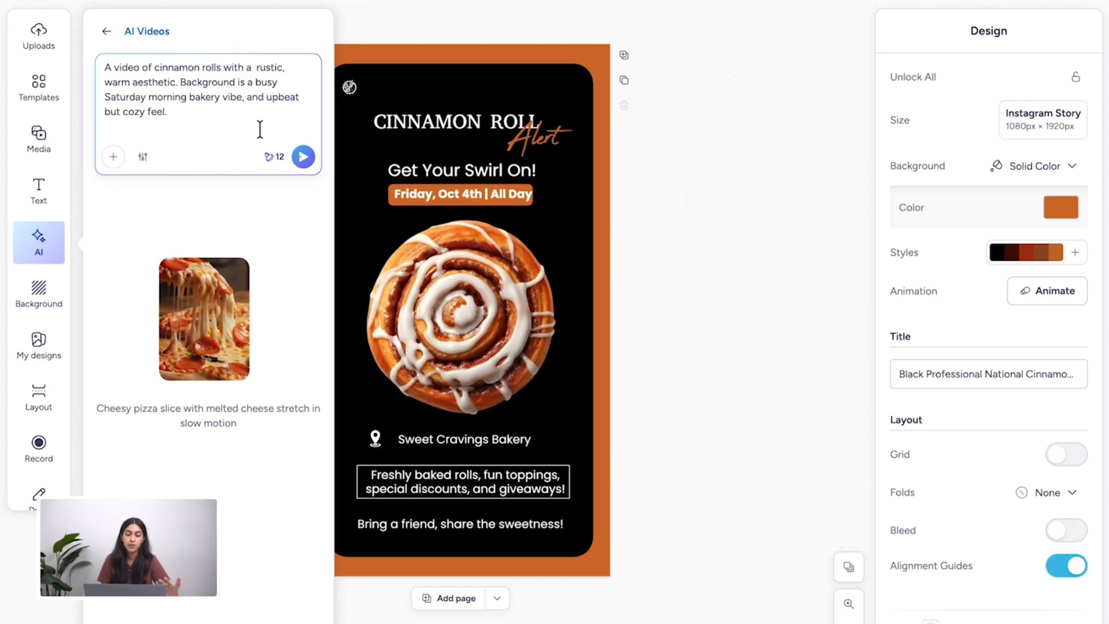
left_click(304, 159)
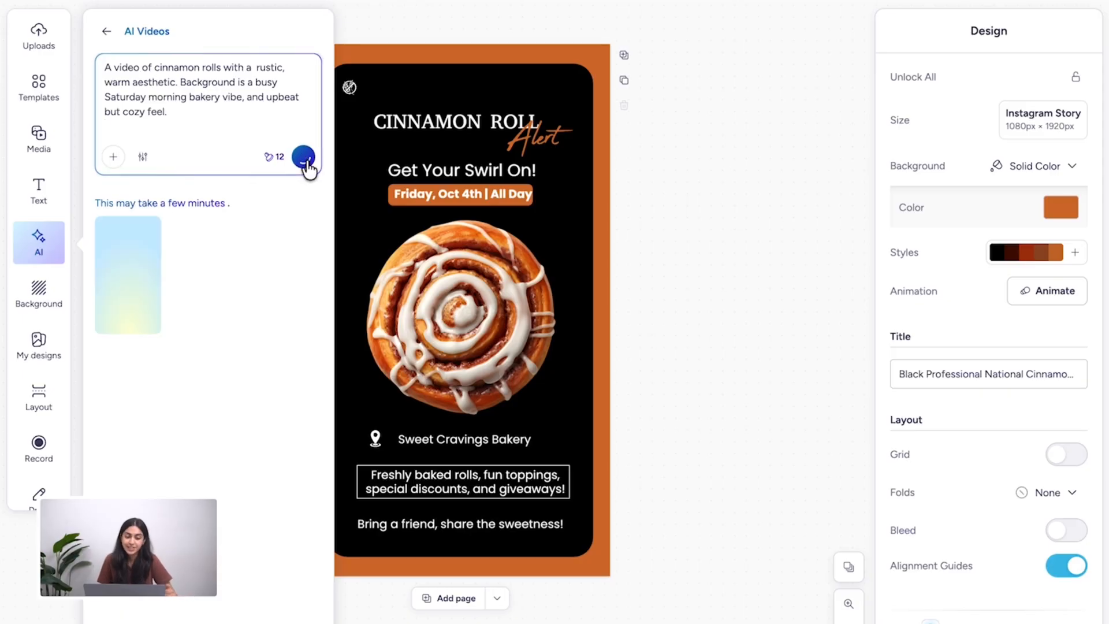
- Set the AI video's quality to 4K and turn its audio off
left_click(139, 161)
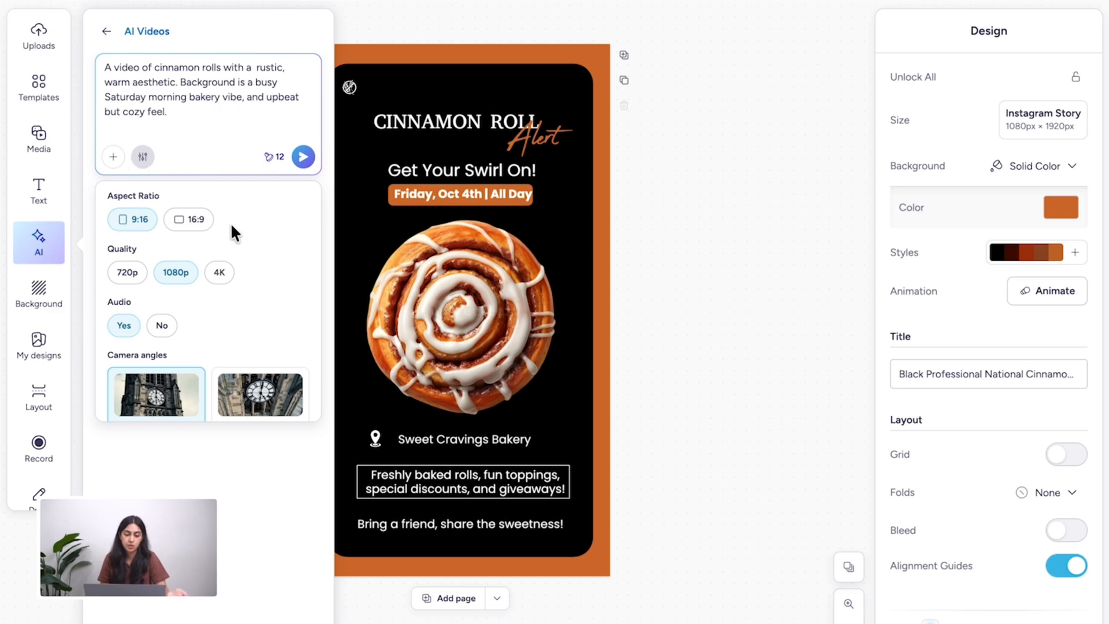
scroll(264, 256, "down", 3)
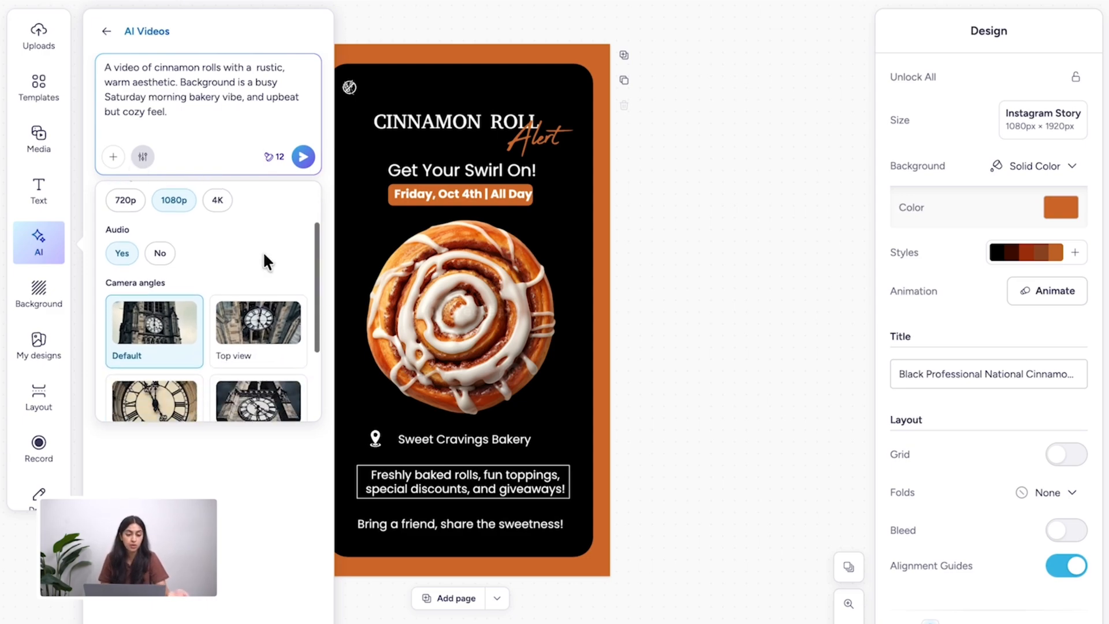
scroll(227, 215, "up", 1)
left_click(223, 198)
scroll(244, 283, "down", 2)
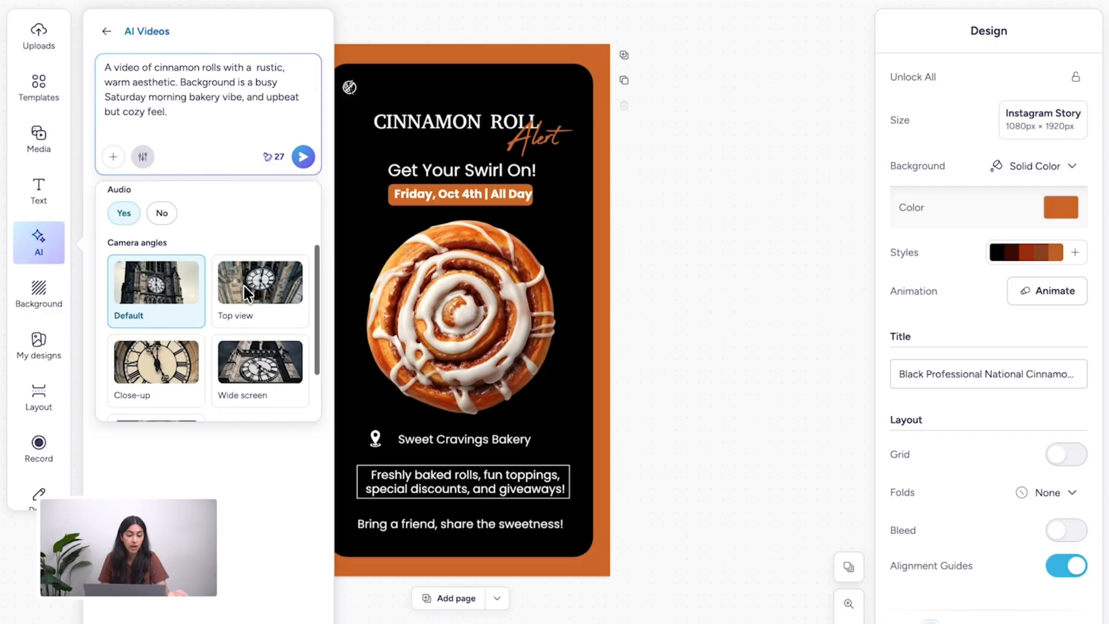
scroll(244, 283, "up", 1)
left_click(161, 214)
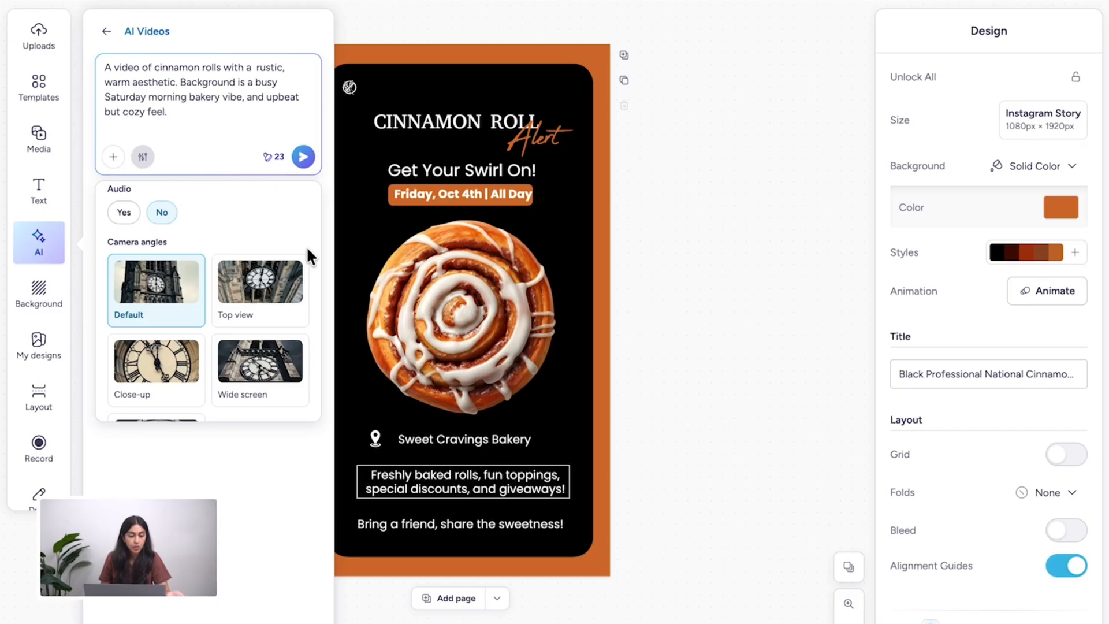
- Choose the Close-up camera angle for the AI video and generate the cinnamon roll clip
scroll(287, 314, "down", 3)
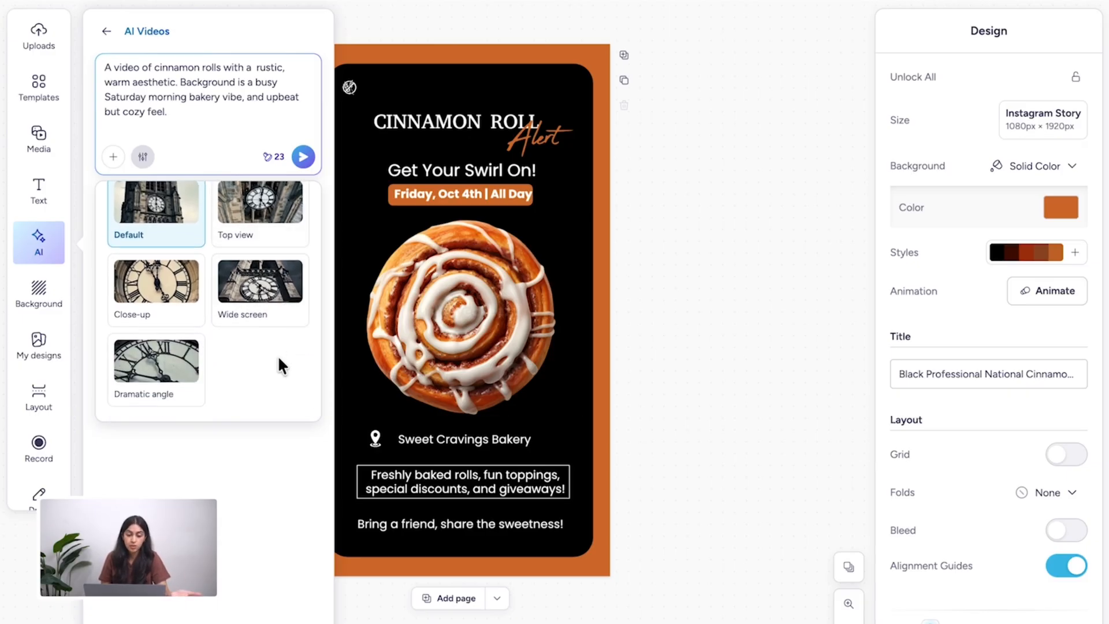
scroll(194, 329, "up", 3)
left_click(136, 370)
scroll(239, 314, "down", 3)
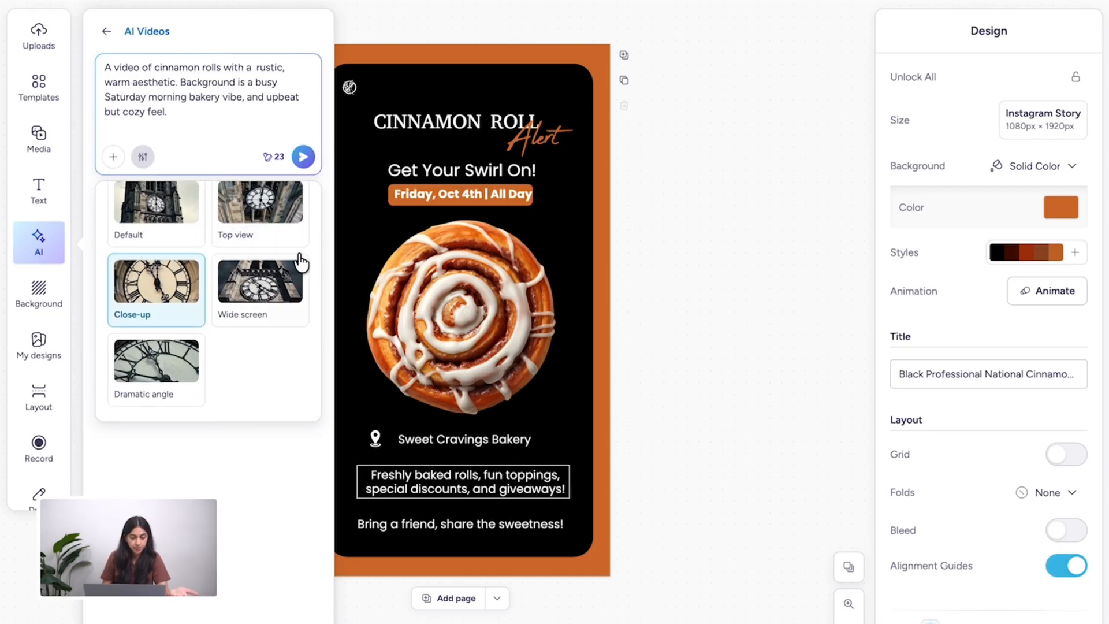
left_click(303, 157)
- Add the generated cinnamon roll video to the flyer and position it on the black panel in place of the roll image
left_click(139, 241)
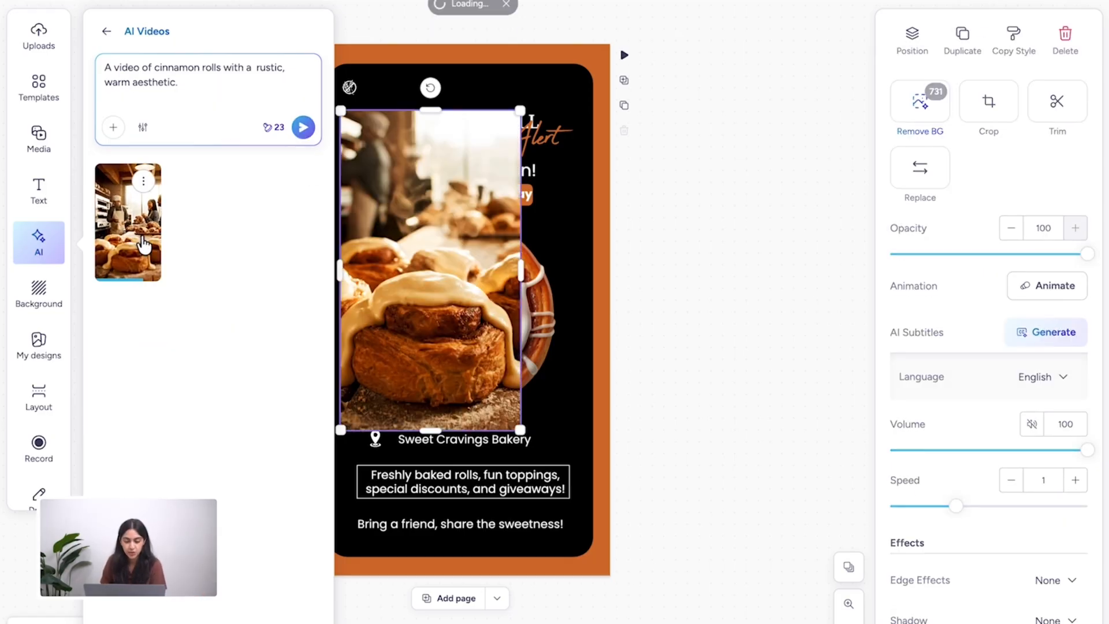
left_click_drag(453, 248, 496, 302)
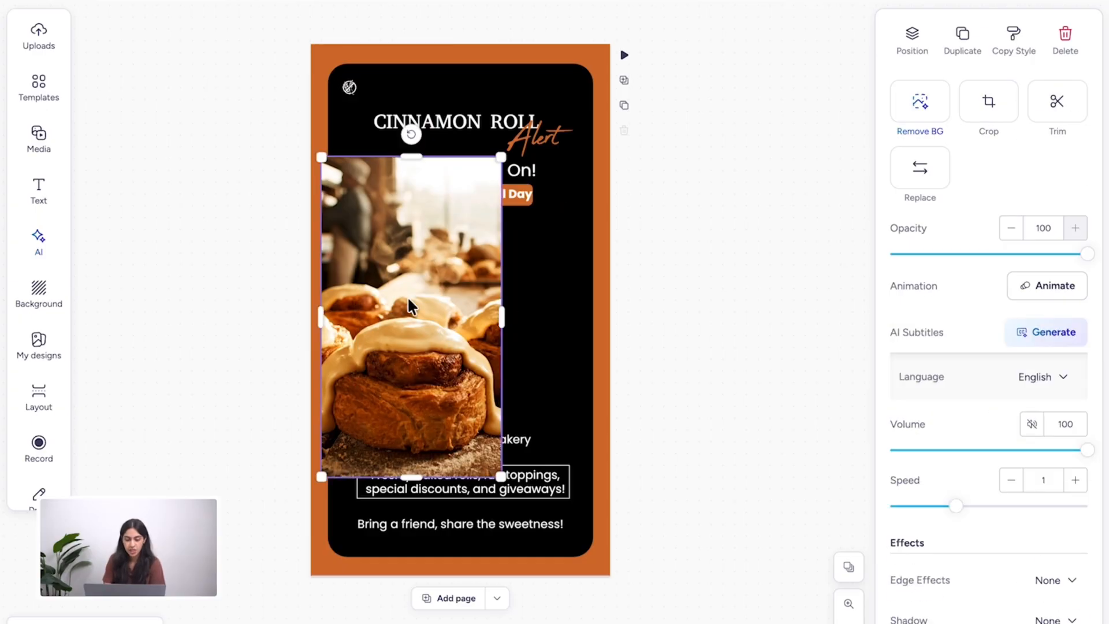
left_click_drag(401, 310, 464, 247)
- Crop off the video's upper part, fitting it centred between the date and the bakery name, and play the design
double_click(465, 247)
left_click_drag(596, 158, 604, 281)
left_click(878, 490)
left_click_drag(467, 164, 467, 292)
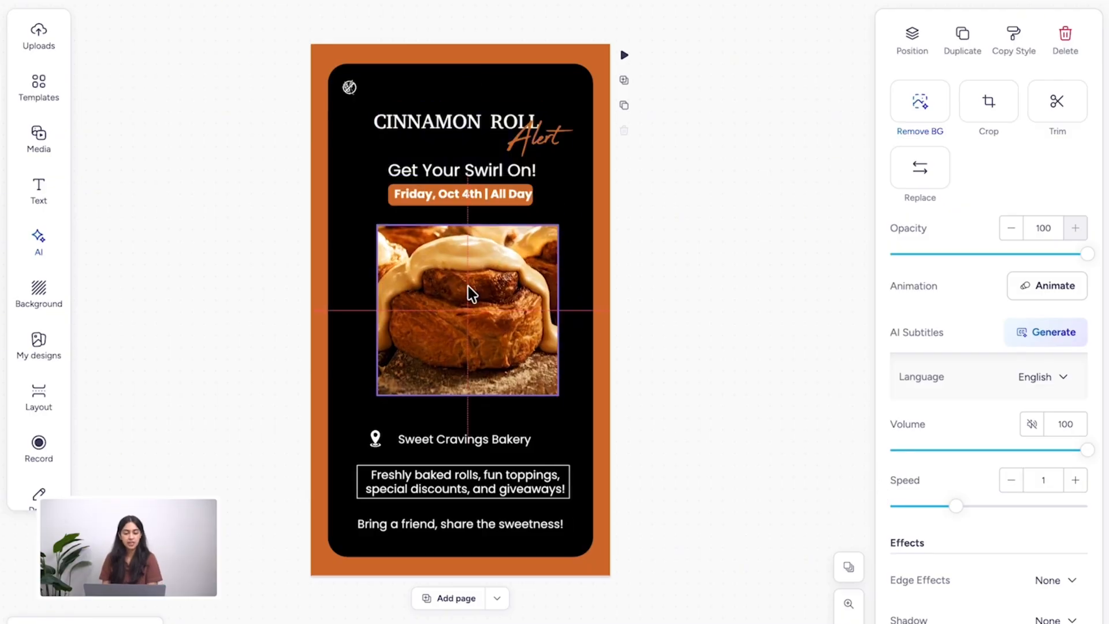
left_click(623, 55)
left_click(750, 362)
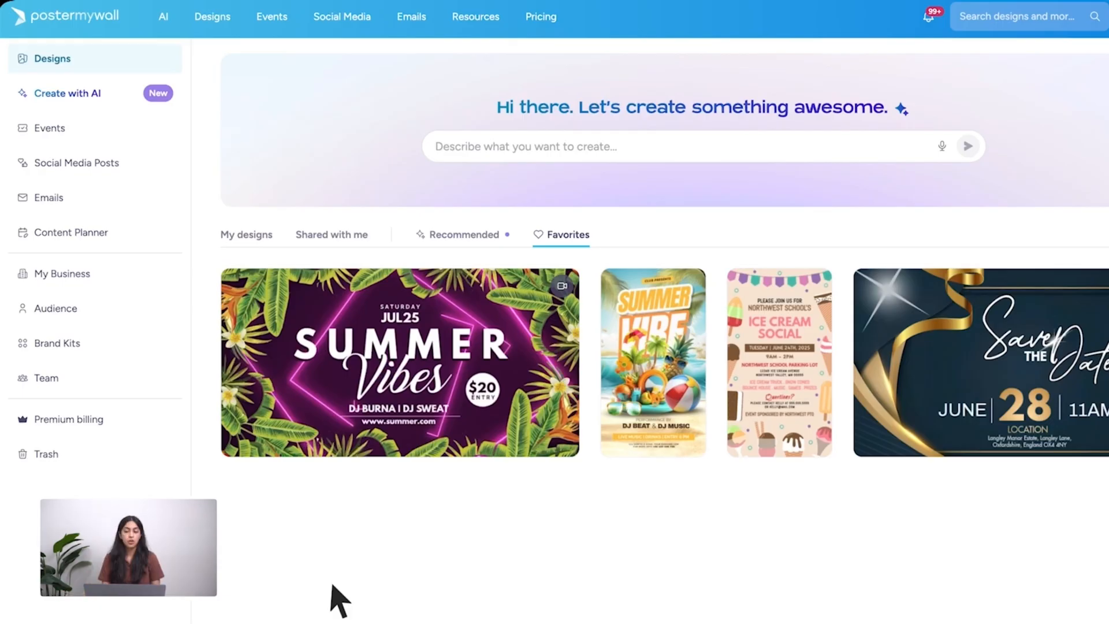
- Start an instant graphic for upcoming events and generate it with the request "Select events 2,4,6 and 8"
left_click(60, 135)
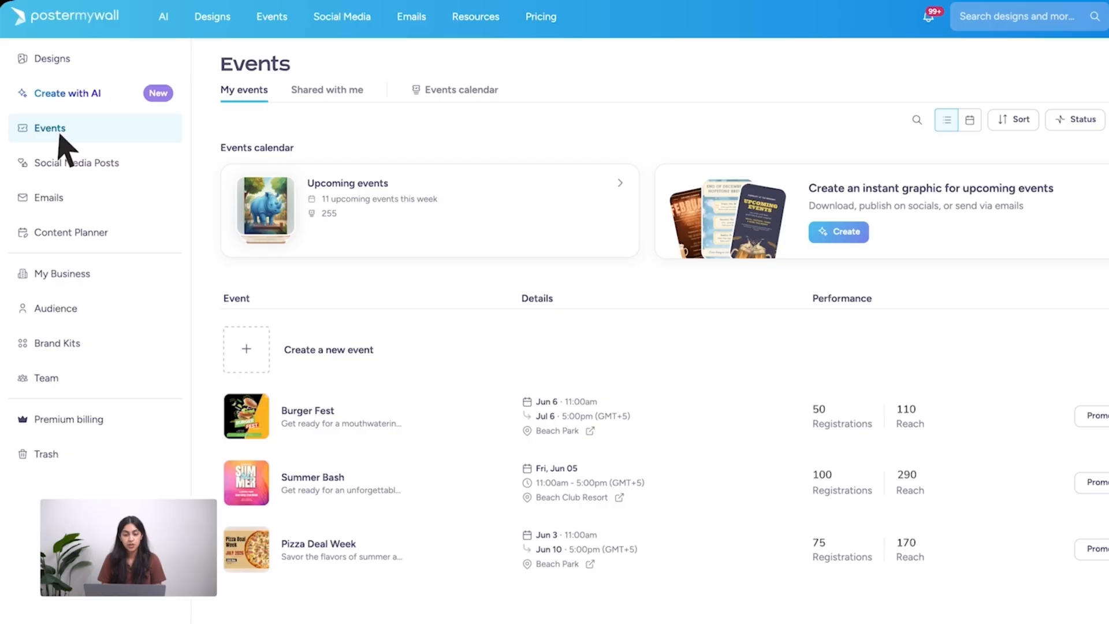
left_click(832, 232)
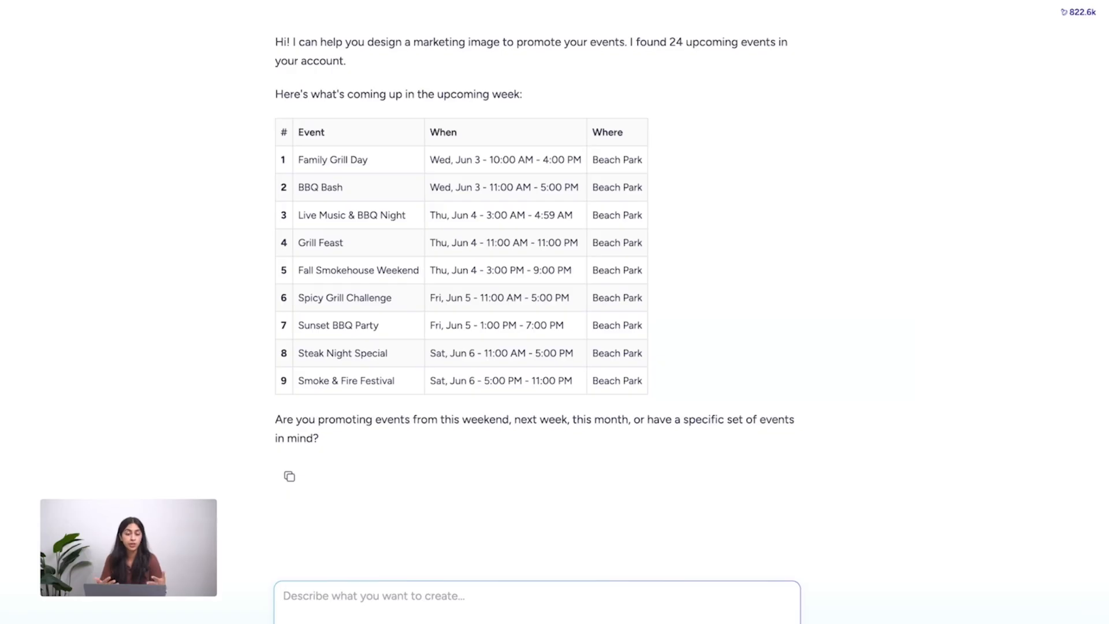
left_click(563, 598)
type("Select events 2,4,6 and 8")
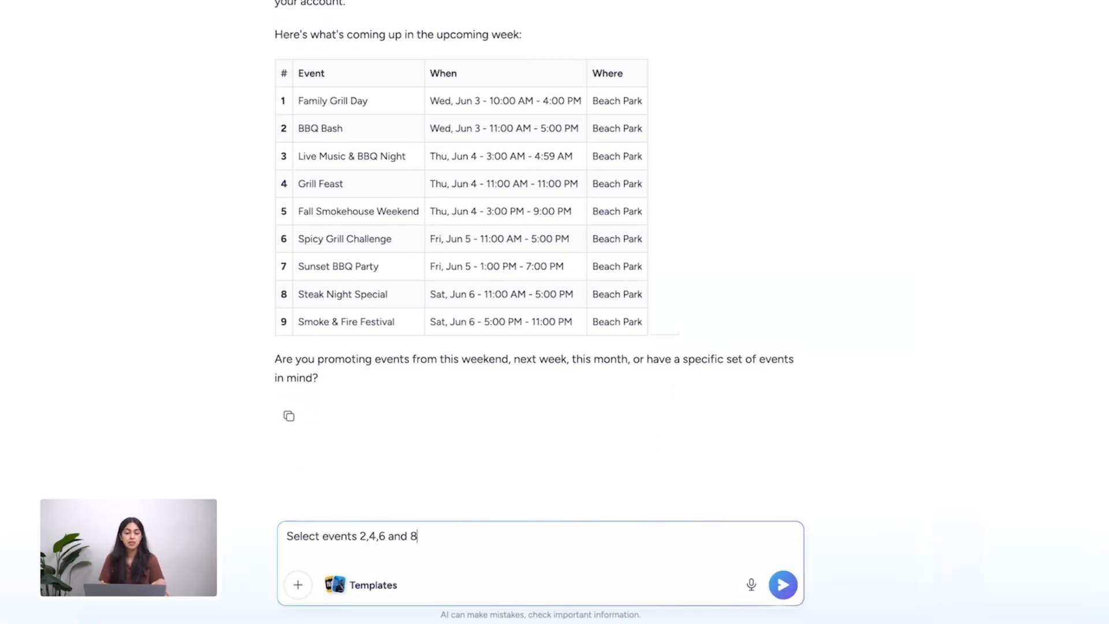
left_click(780, 587)
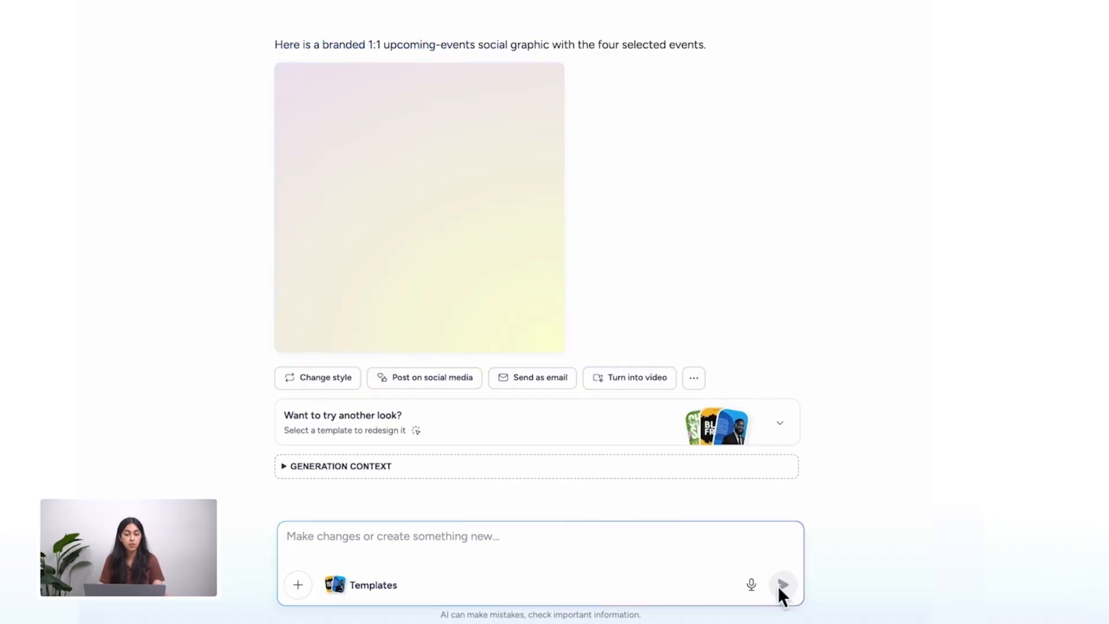